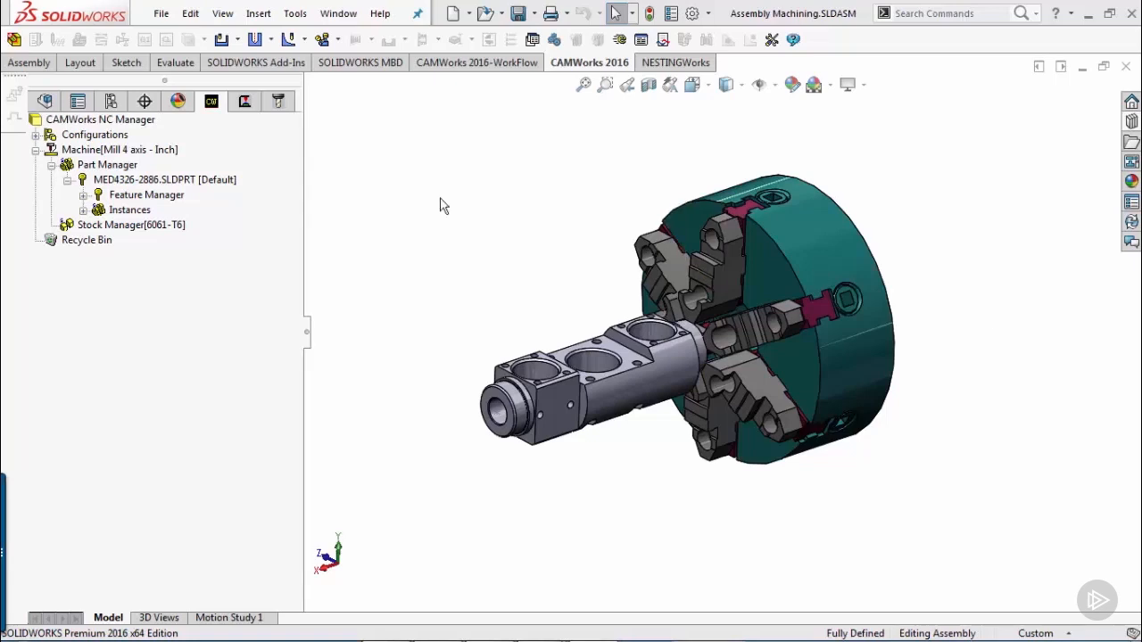
Examine the assembly's component MED4326-2886 and Coordinate System1 by highlighting each in the model, then clear the selection
{"action": "left_click", "coordinate": [45, 101]}
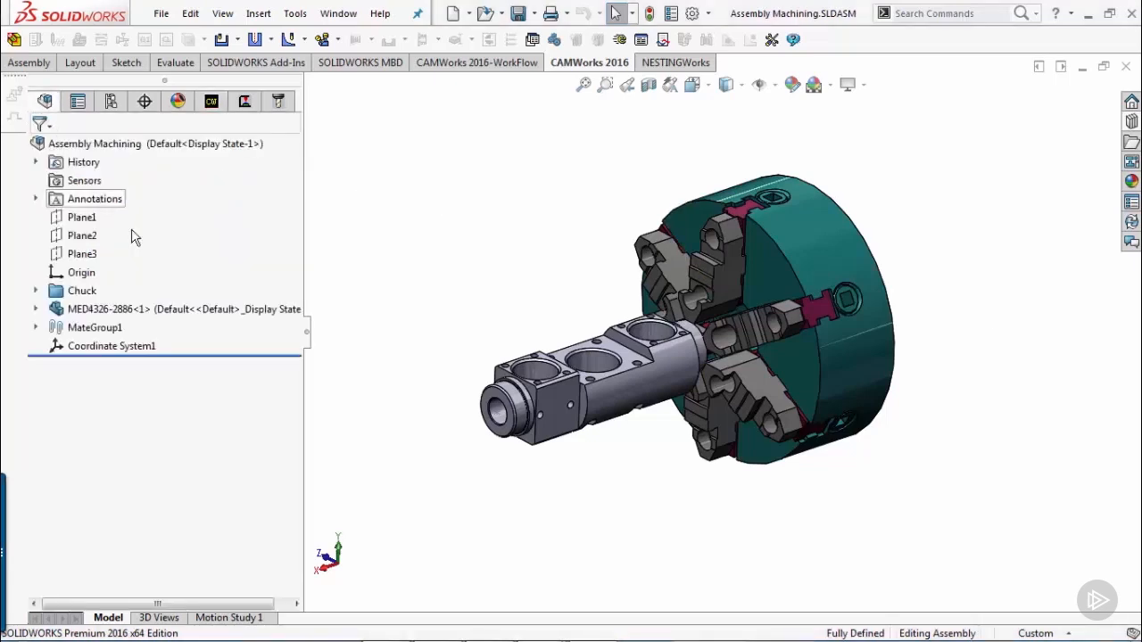
{"action": "left_click", "coordinate": [132, 309]}
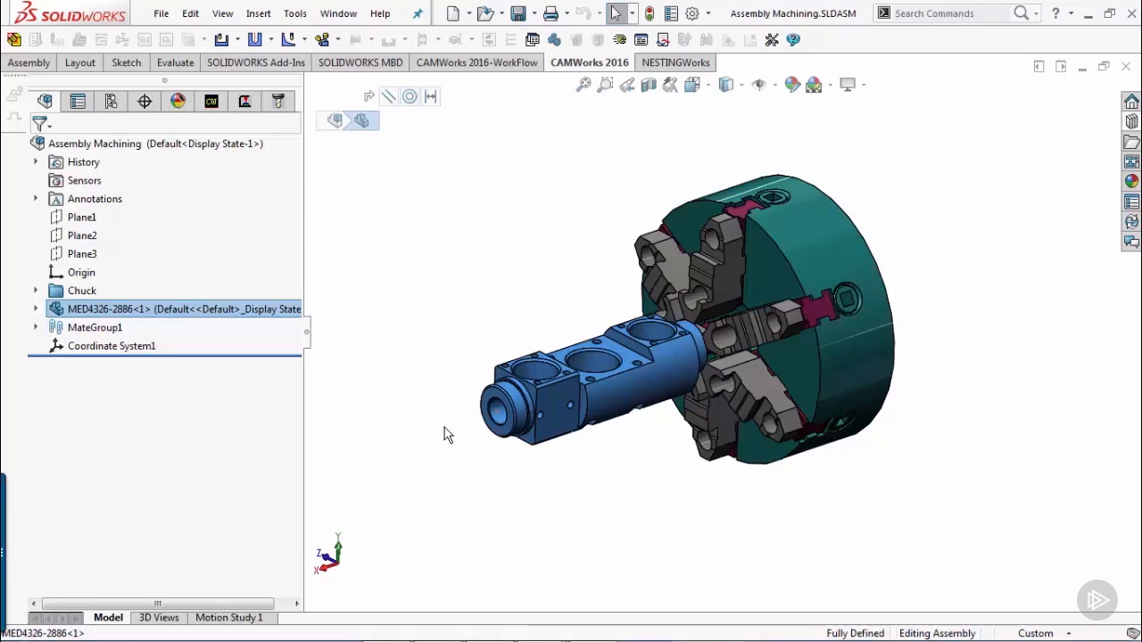
{"action": "left_click", "coordinate": [130, 350]}
{"action": "mouse_move", "coordinate": [471, 357]}
{"action": "middle_mouse_down"}
{"action": "mouse_move", "coordinate": [472, 380]}
{"action": "mouse_move", "coordinate": [473, 344]}
{"action": "middle_mouse_up"}
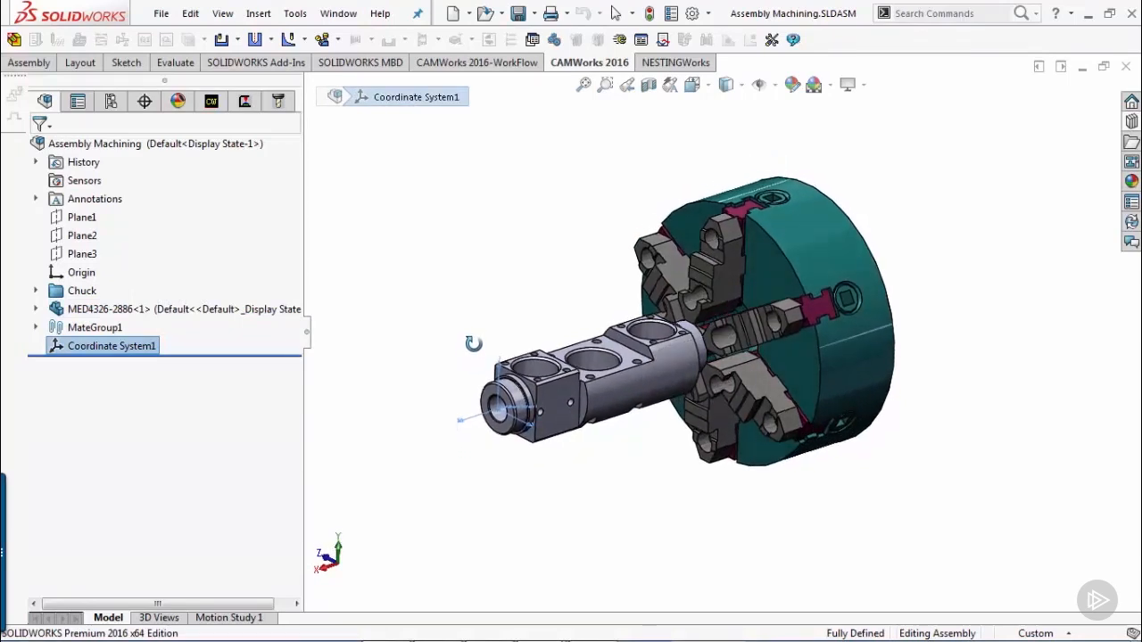
{"action": "key", "text": "Escape"}
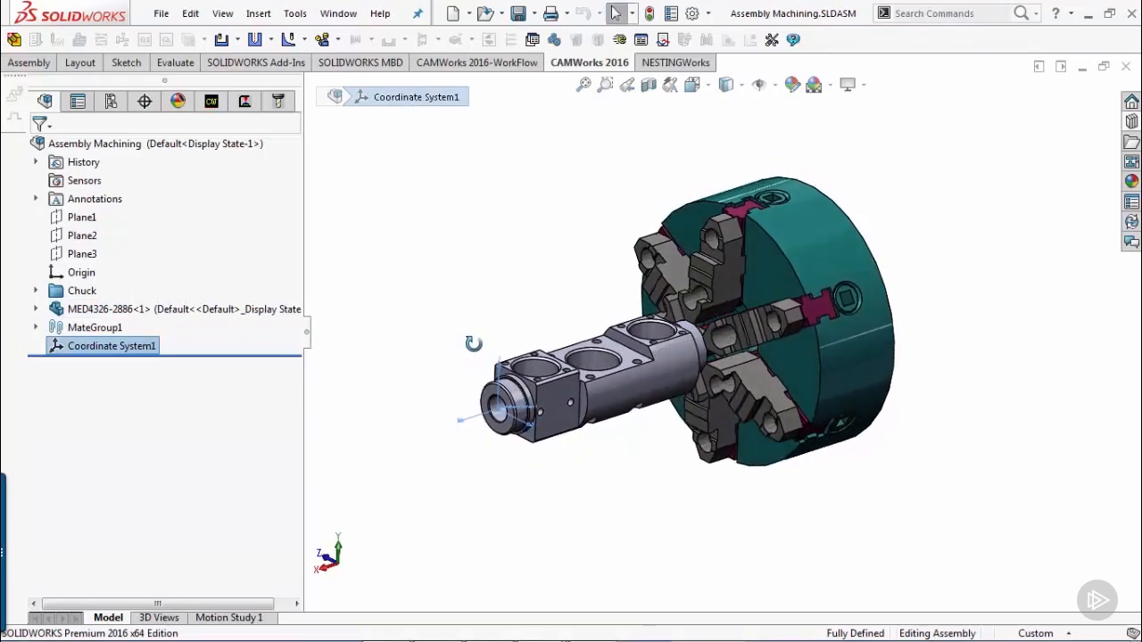
{"action": "left_click", "coordinate": [437, 284]}
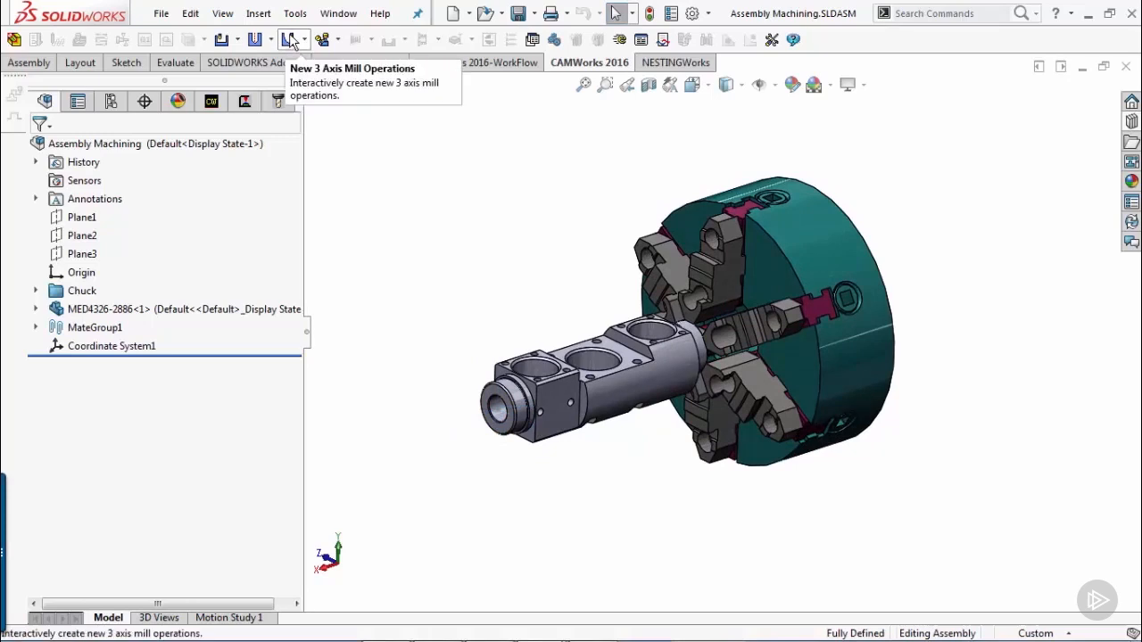
{"action": "left_click", "coordinate": [258, 14]}
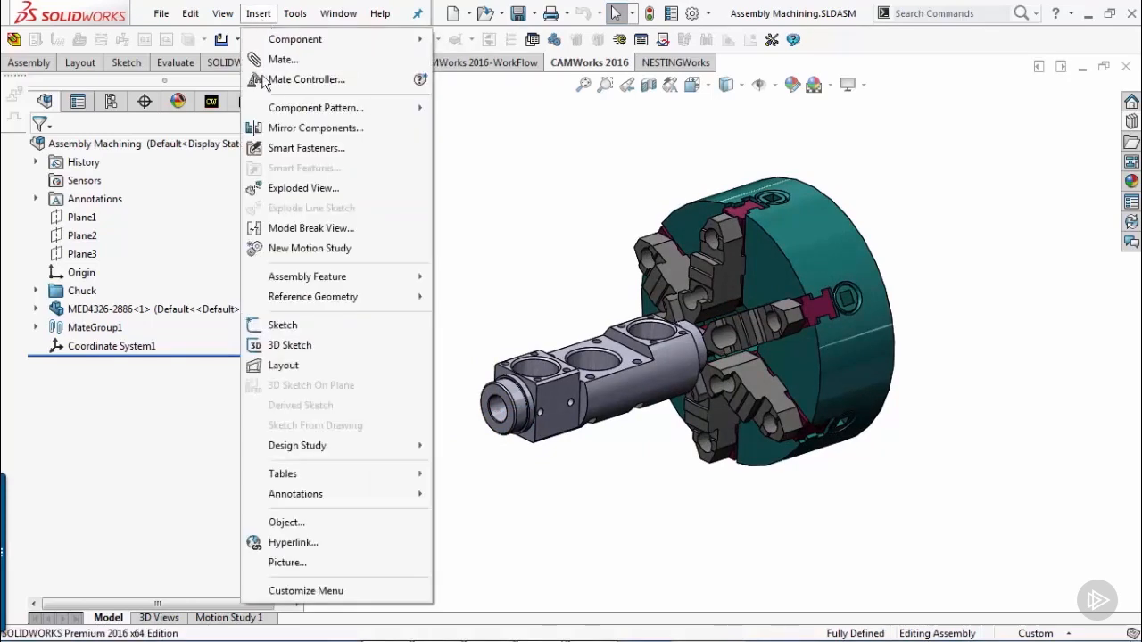
{"action": "mouse_move", "coordinate": [392, 296]}
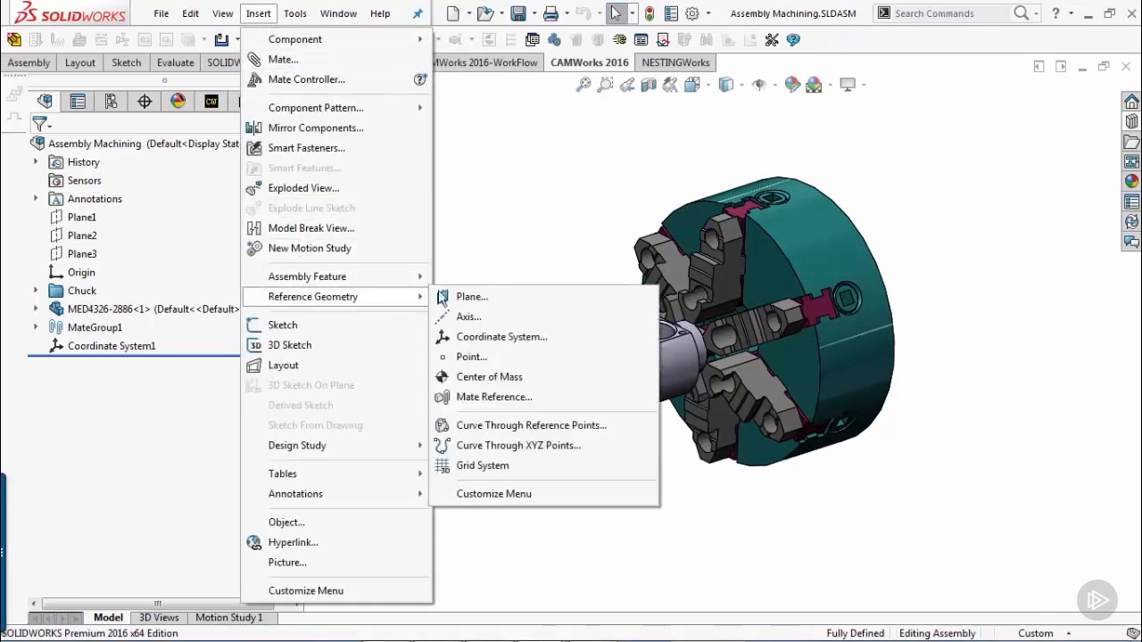
{"action": "left_click", "coordinate": [510, 184]}
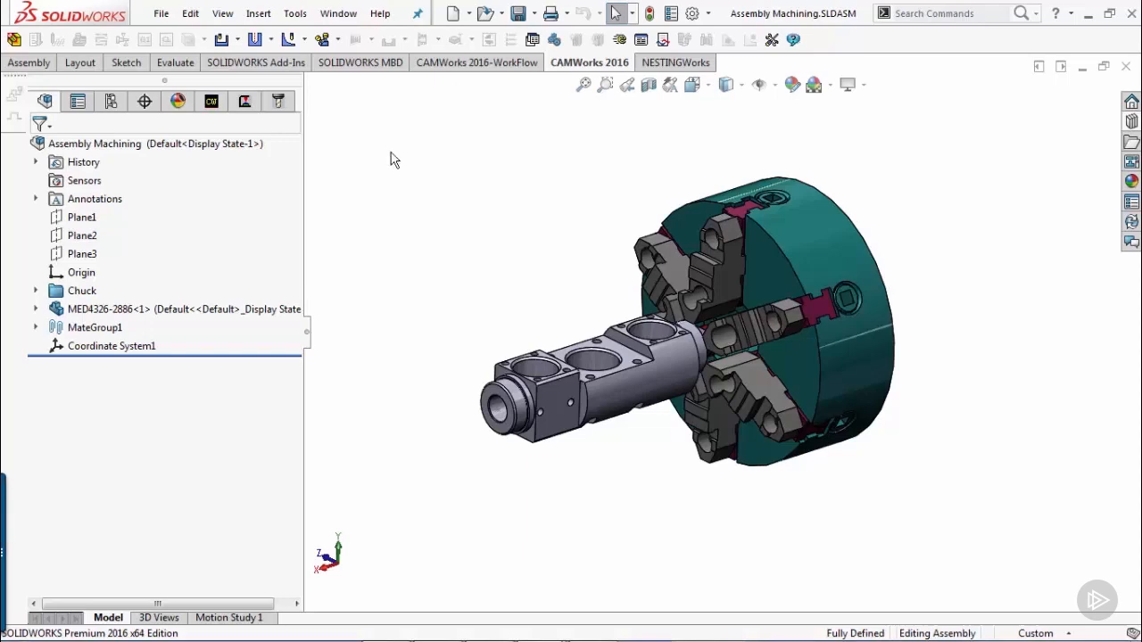
In the Mill 4 axis - Inch machine definition, set indexing to 4 Axis with Coordinate System1 as the fixture coordinate system
{"action": "left_click", "coordinate": [205, 103]}
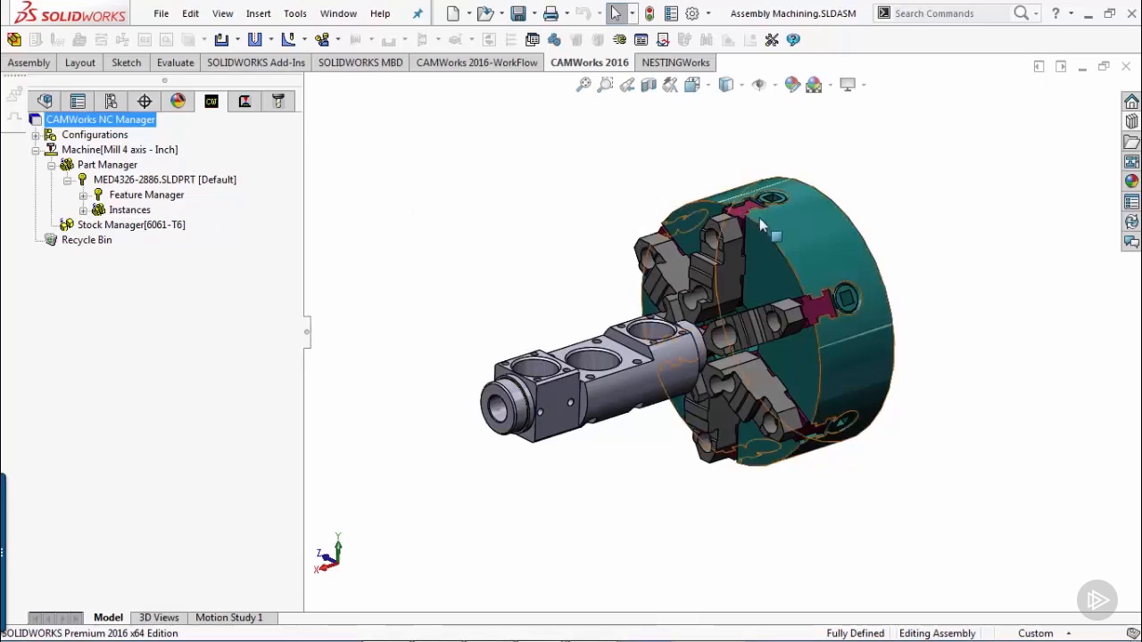
{"action": "left_click", "coordinate": [533, 204]}
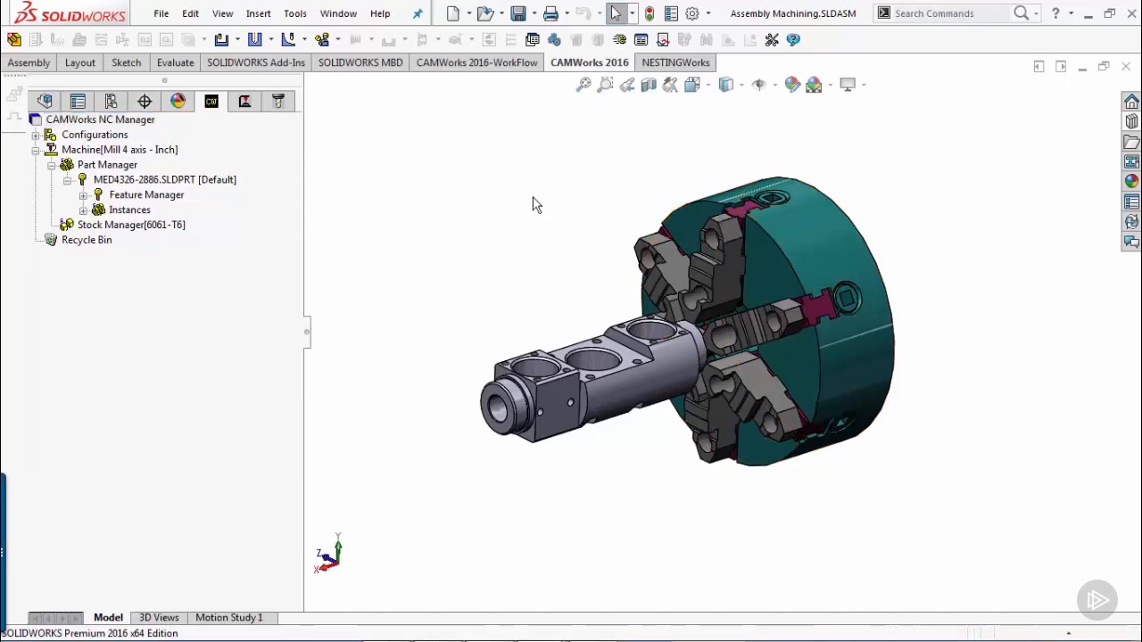
{"action": "double_click", "coordinate": [165, 150]}
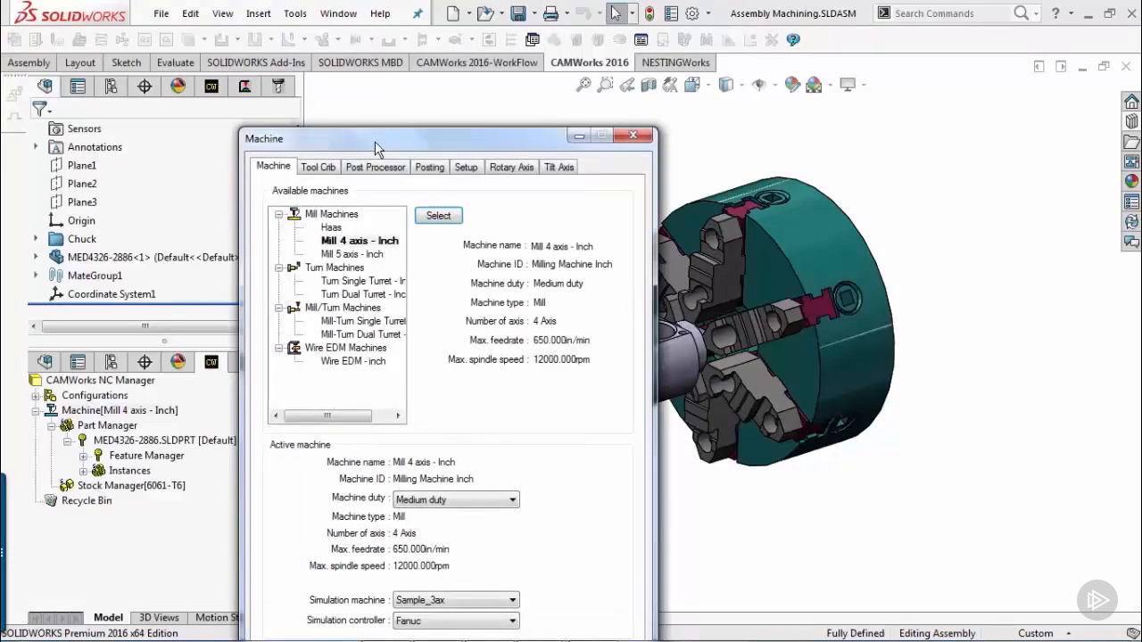
{"action": "left_click_drag", "start_coordinate": [374, 141], "coordinate": [349, 47]}
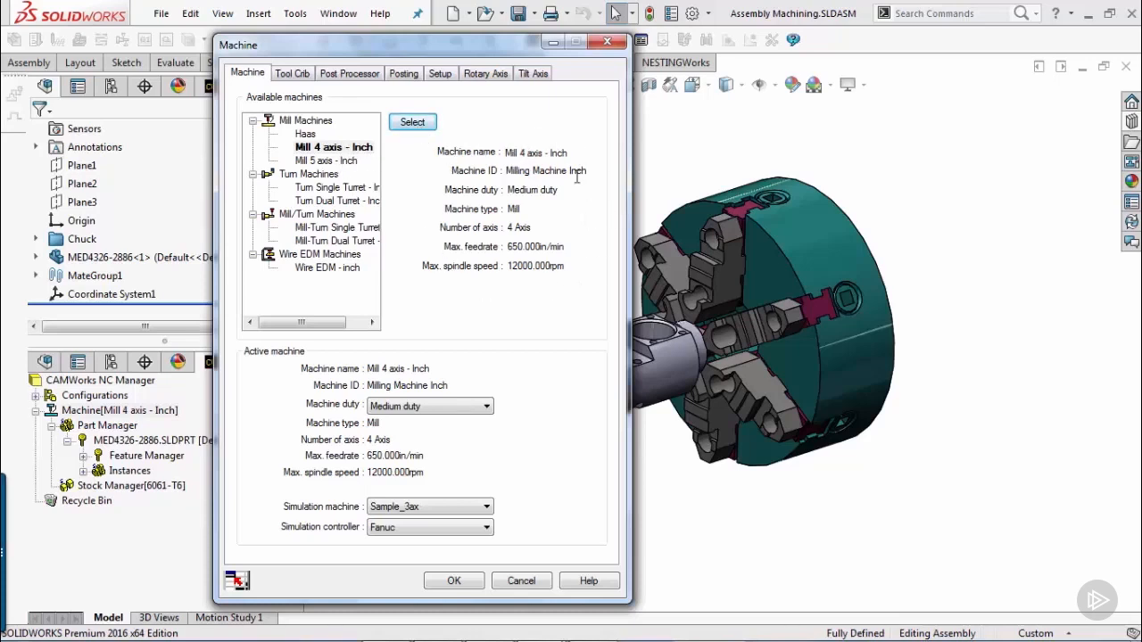
{"action": "left_click", "coordinate": [440, 75]}
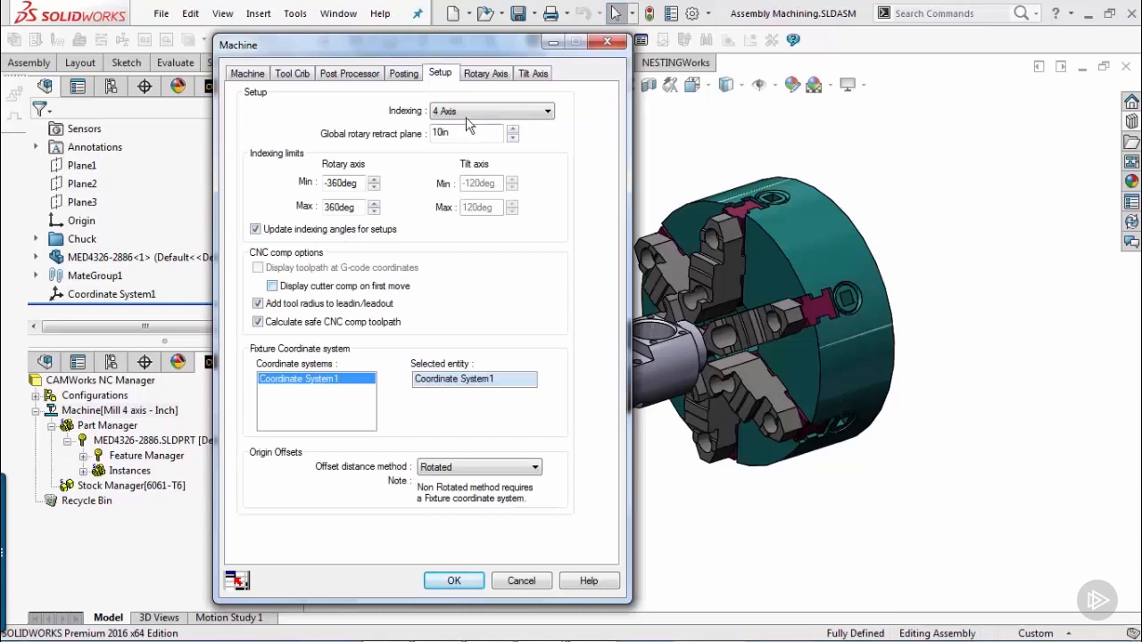
{"action": "left_click", "coordinate": [527, 111]}
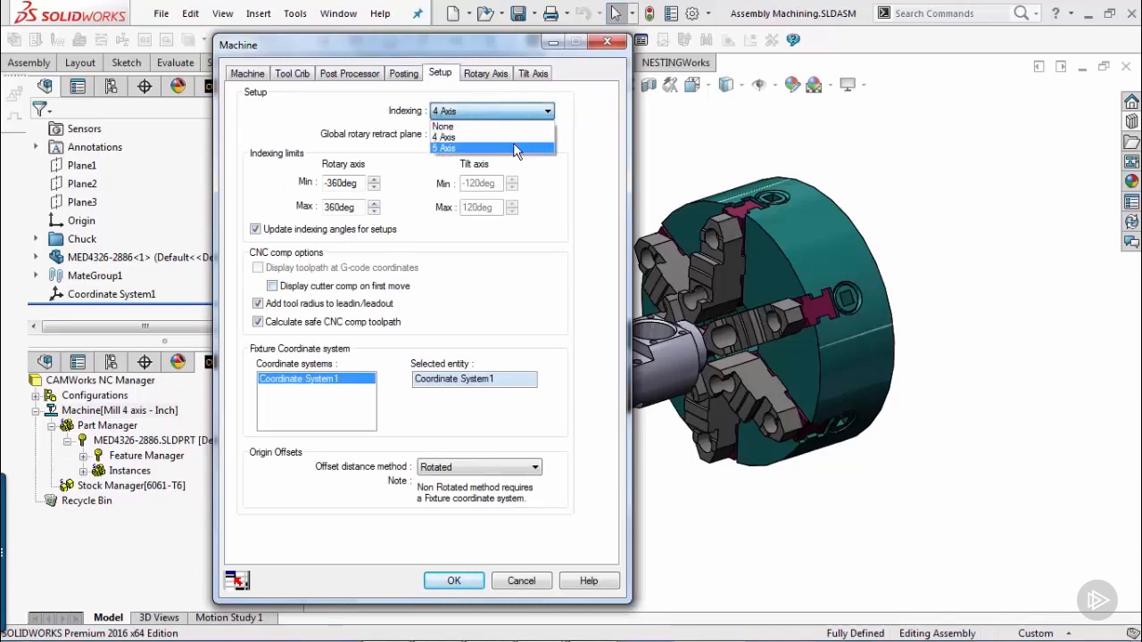
{"action": "left_click", "coordinate": [513, 137]}
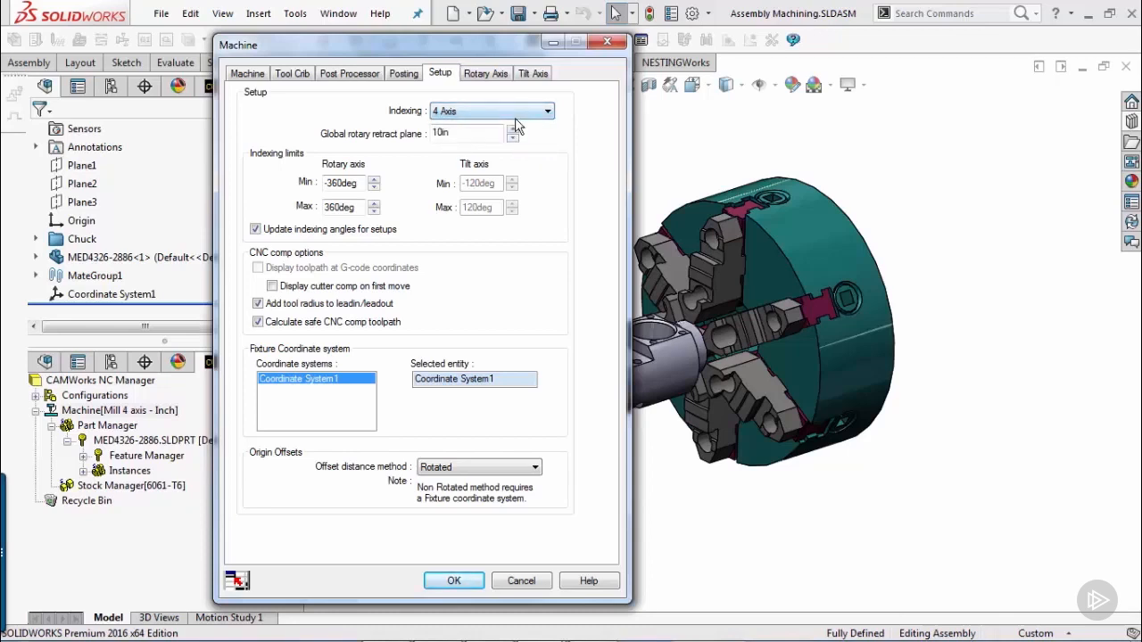
{"action": "left_click", "coordinate": [348, 384]}
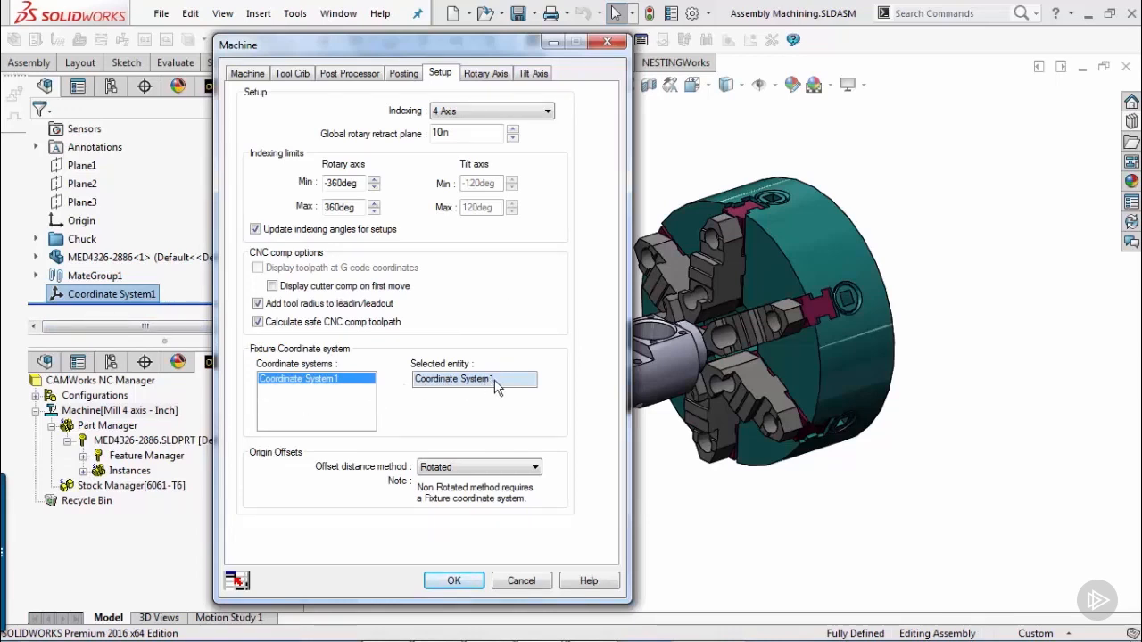
Define the rotary axis by entity using the cylindrical face at the part's free end, with rotation direction Both
{"action": "left_click_drag", "start_coordinate": [502, 51], "coordinate": [326, 50]}
{"action": "left_click", "coordinate": [317, 75]}
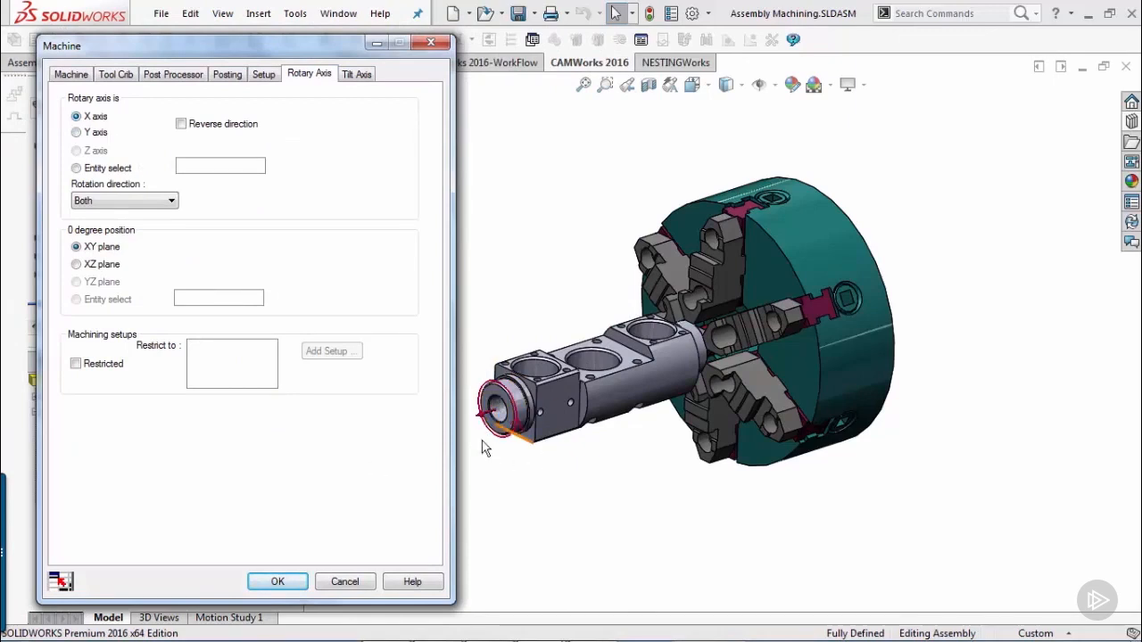
{"action": "left_click", "coordinate": [123, 170]}
{"action": "left_click", "coordinate": [219, 166]}
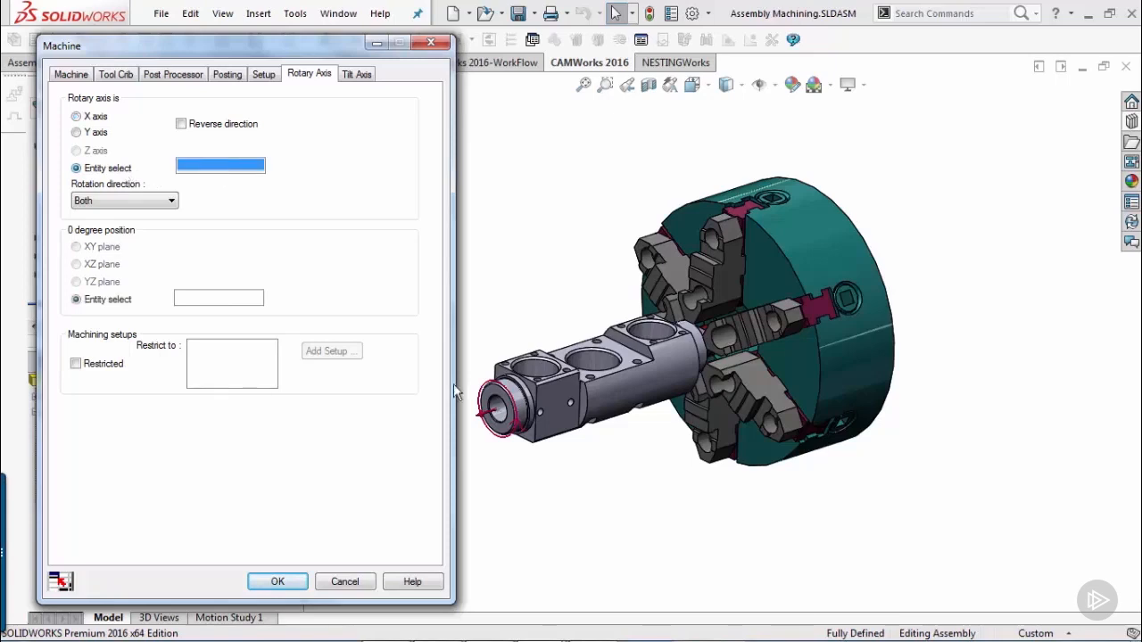
{"action": "left_click", "coordinate": [510, 403]}
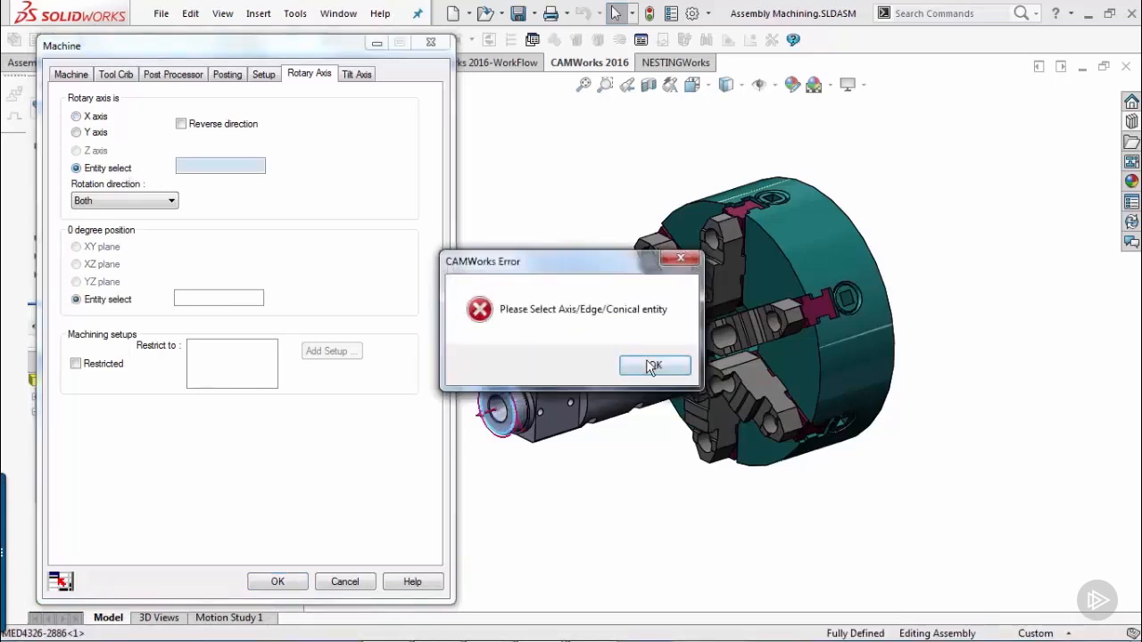
{"action": "left_click", "coordinate": [653, 363]}
{"action": "left_click", "coordinate": [673, 357]}
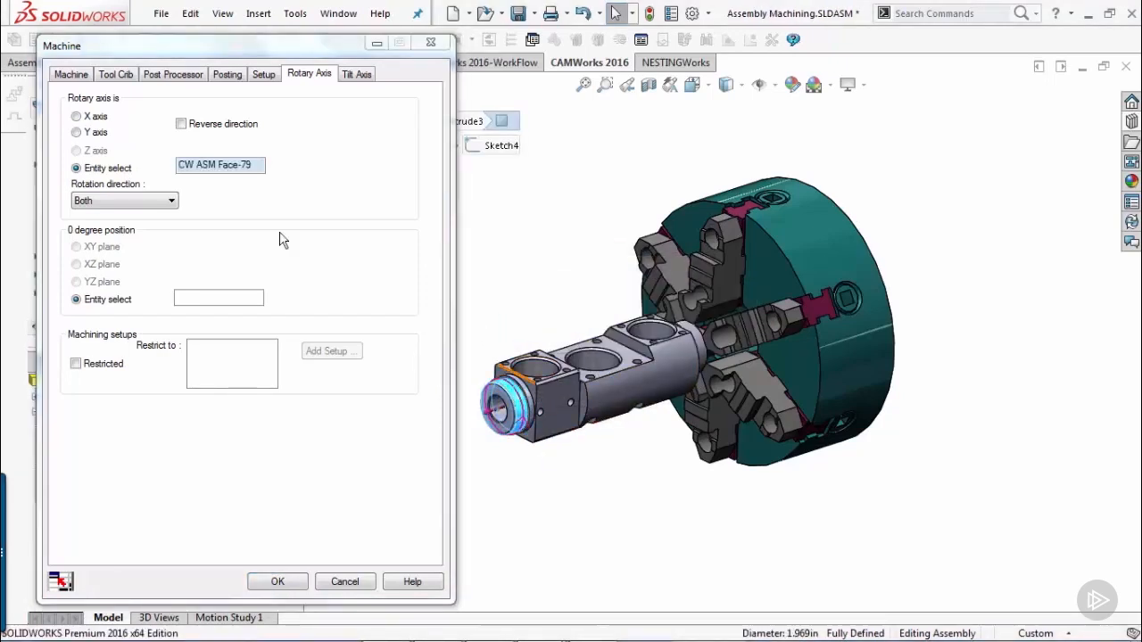
{"action": "left_click", "coordinate": [157, 207]}
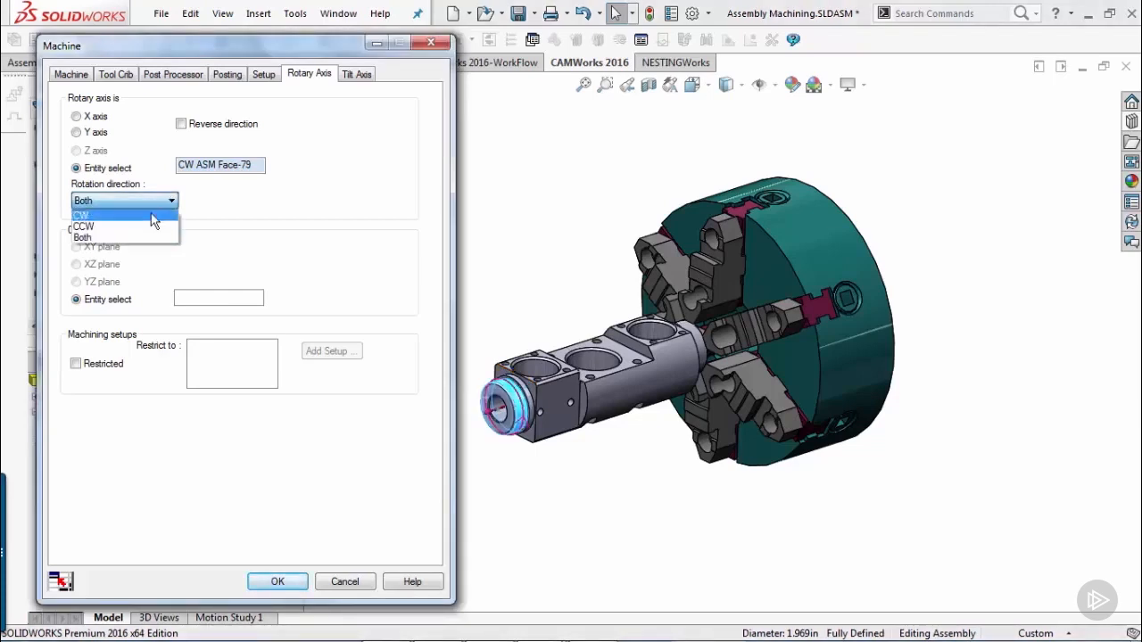
{"action": "left_click", "coordinate": [149, 236]}
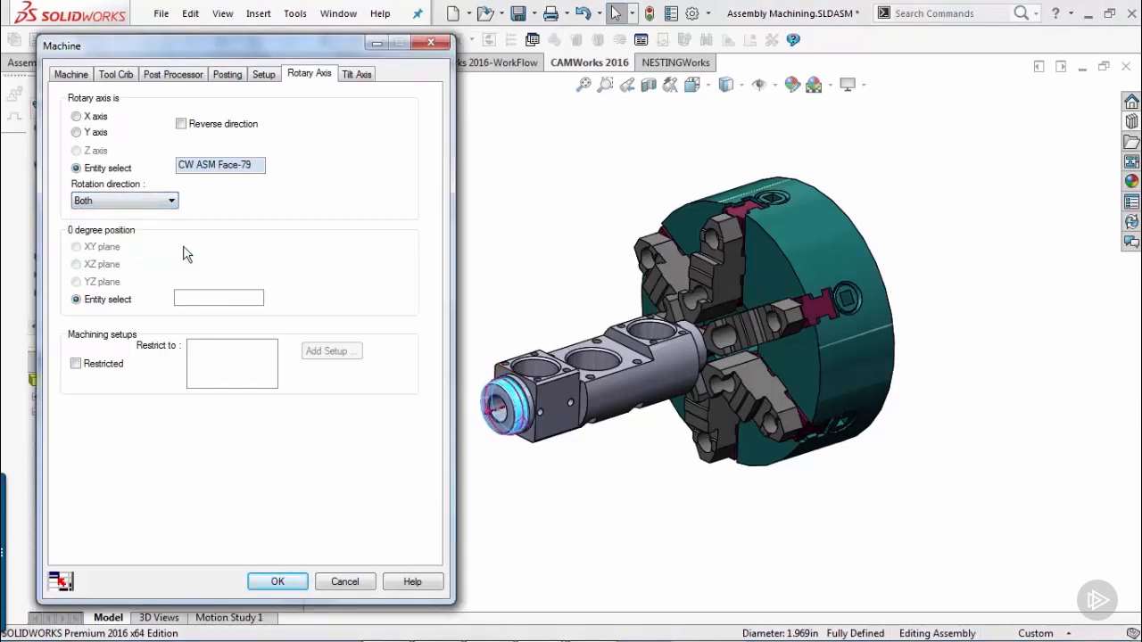
Set the 0 degree position to the flat face around the part's middle bore and accept the machine settings
{"action": "left_click", "coordinate": [197, 299]}
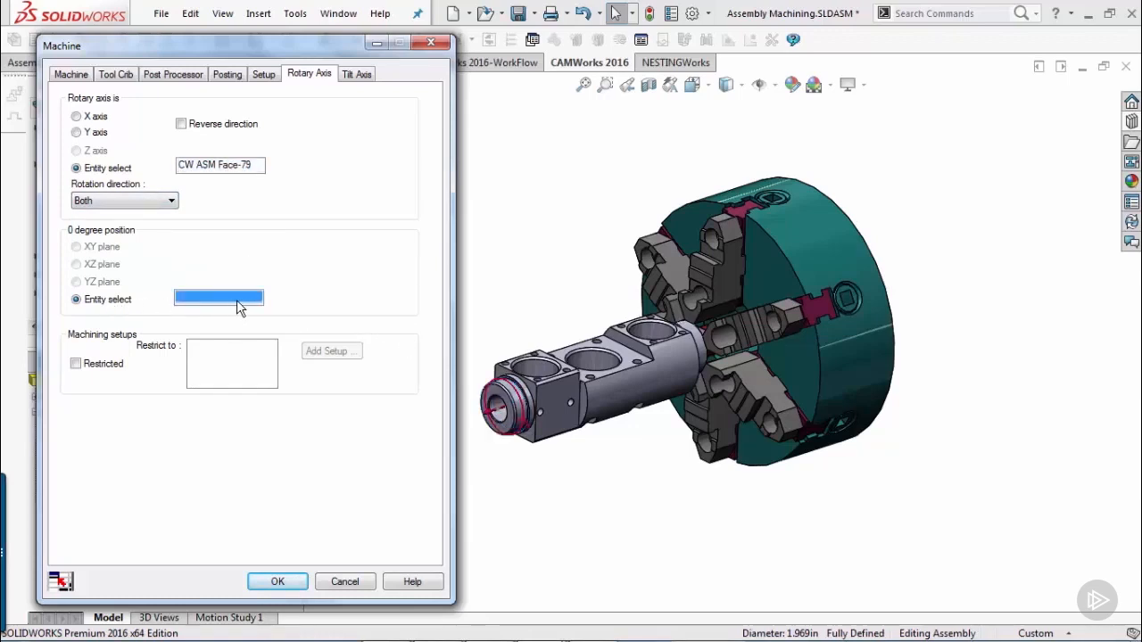
{"action": "left_click", "coordinate": [599, 356]}
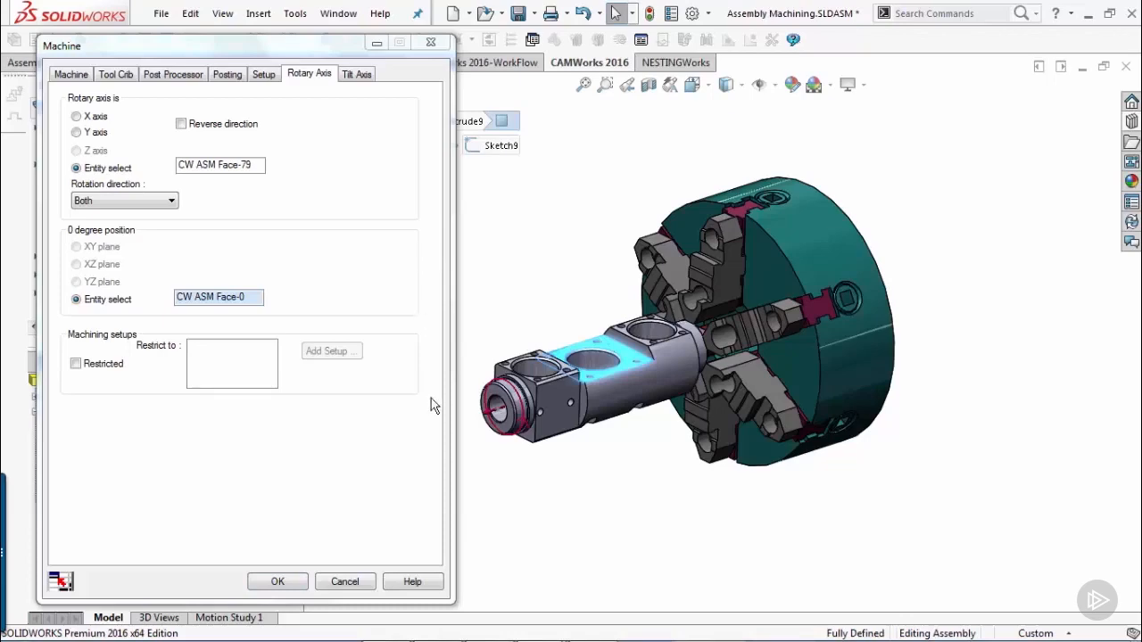
{"action": "left_click", "coordinate": [278, 581]}
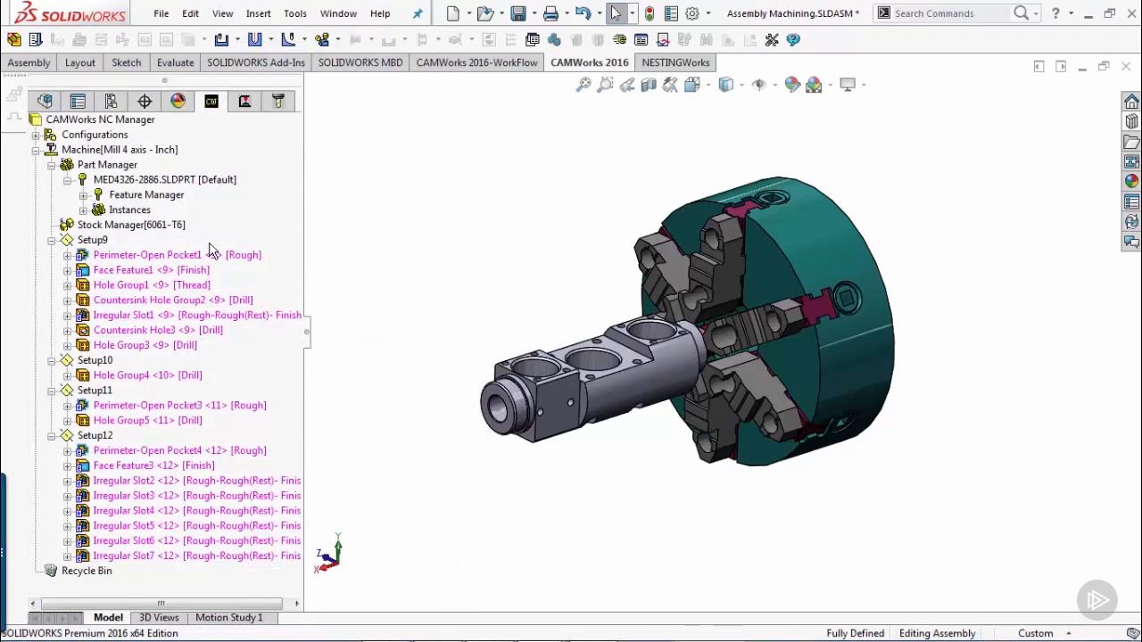
Delete the four setups Setup9 through Setup12 together with all their dependent items
{"action": "left_click", "coordinate": [101, 241]}
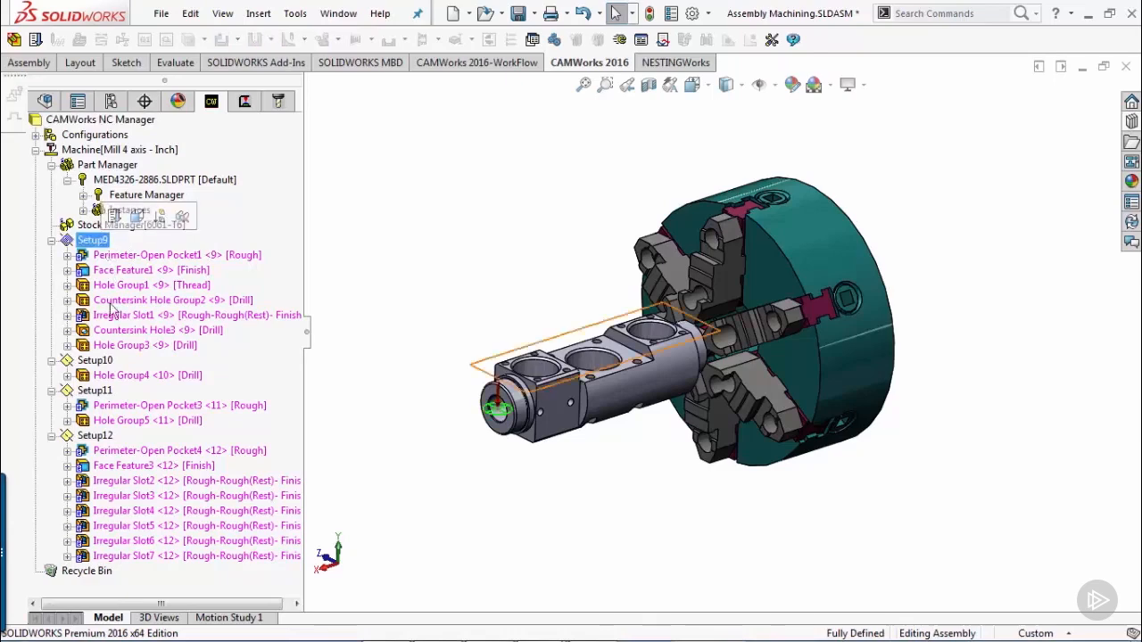
{"action": "left_click", "coordinate": [105, 439], "text": "shift"}
{"action": "key", "text": "Delete"}
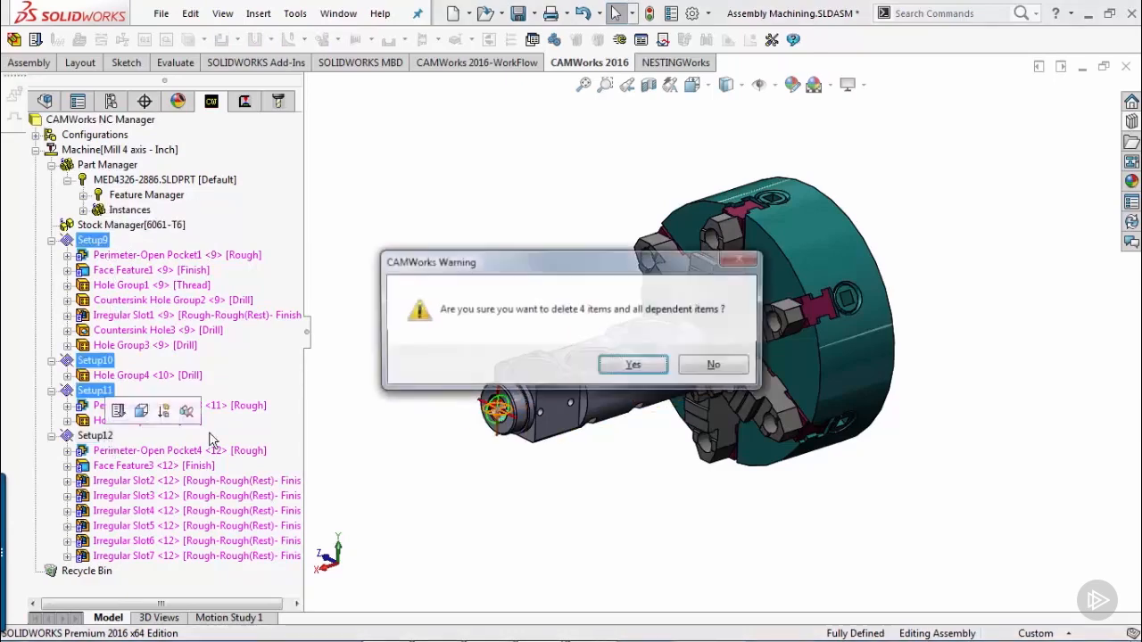
{"action": "left_click", "coordinate": [635, 366]}
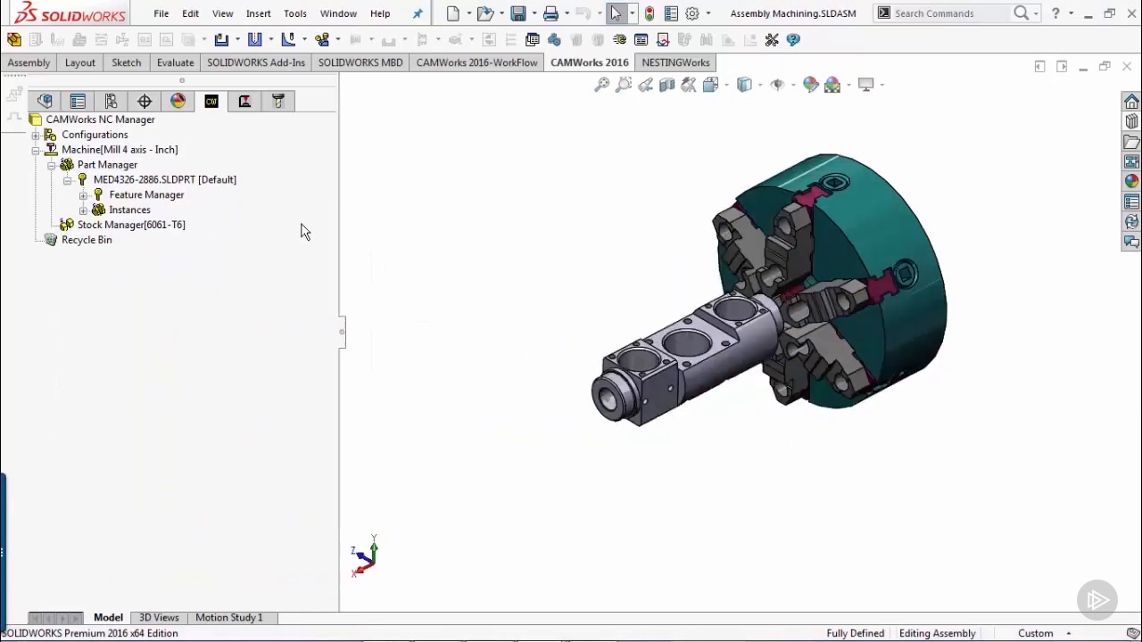
Review the managed parts, highlight the MED4326-2886<1> instance, and accept the part list
{"action": "double_click", "coordinate": [116, 166]}
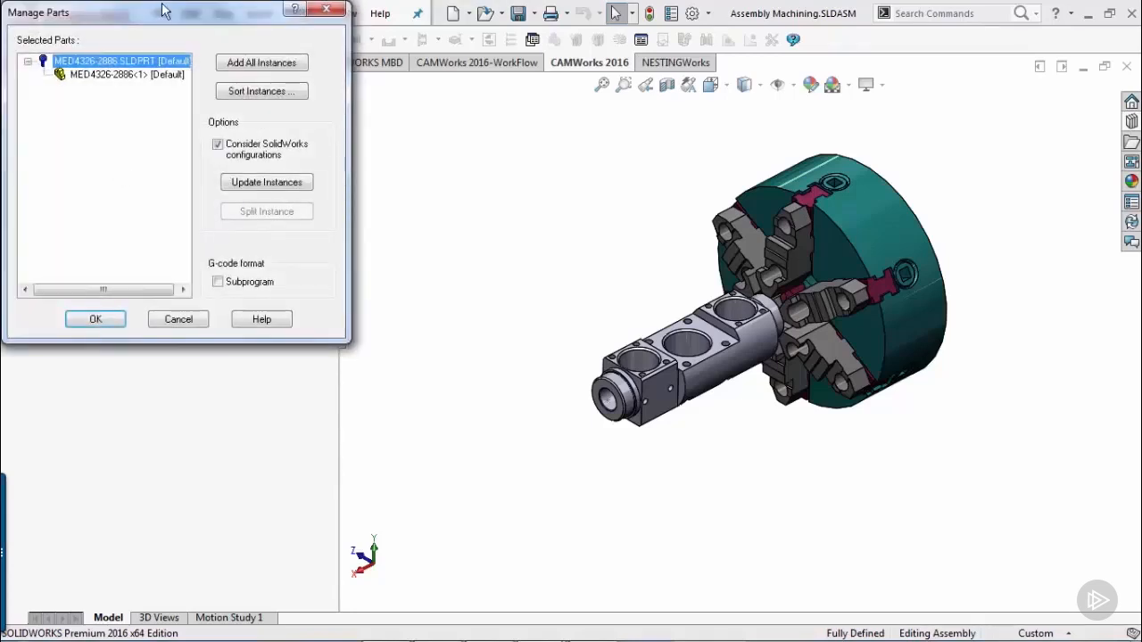
{"action": "left_click_drag", "start_coordinate": [163, 11], "coordinate": [272, 84]}
{"action": "left_click", "coordinate": [265, 147]}
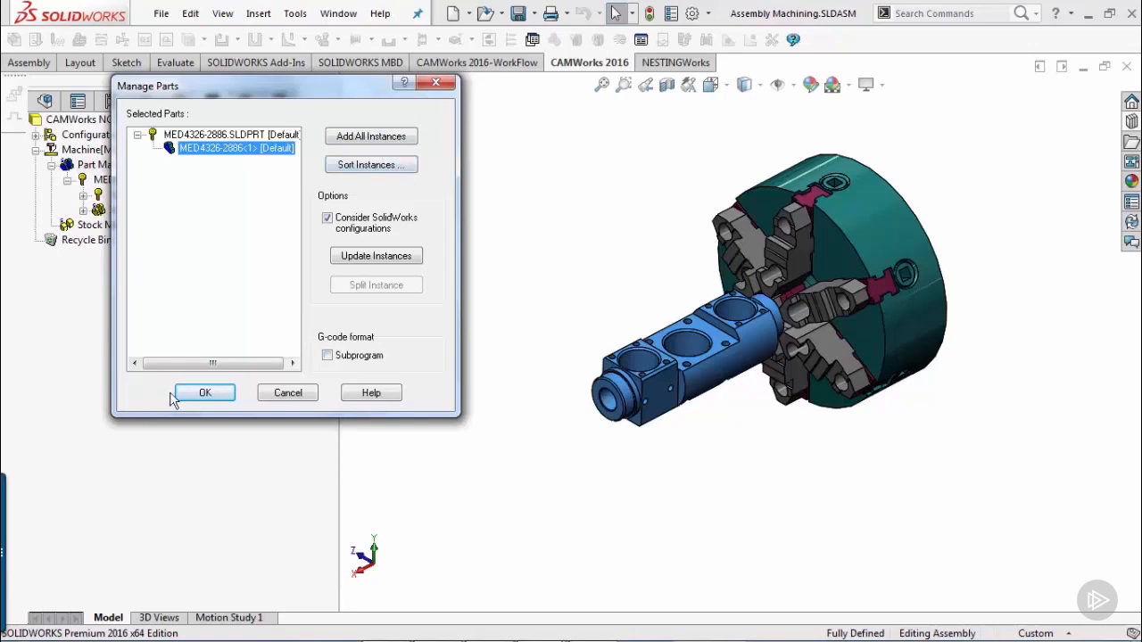
{"action": "left_click", "coordinate": [201, 398]}
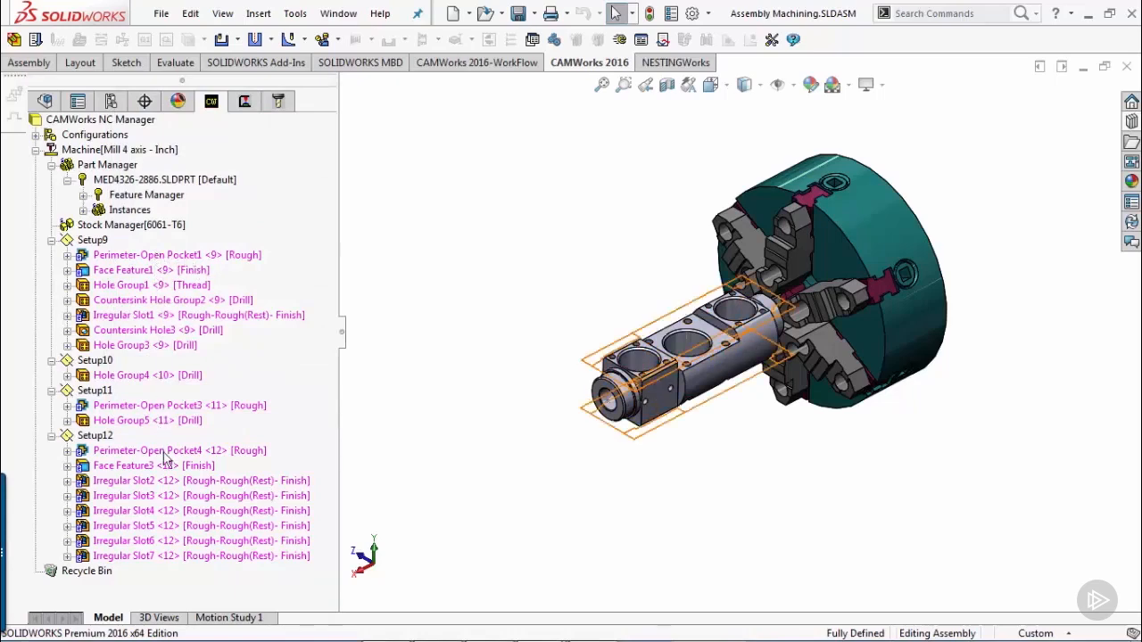
Review the CAMWorks update options for rebuilds, operations and toolpaths, and accept them as they are
{"action": "left_click", "coordinate": [773, 41]}
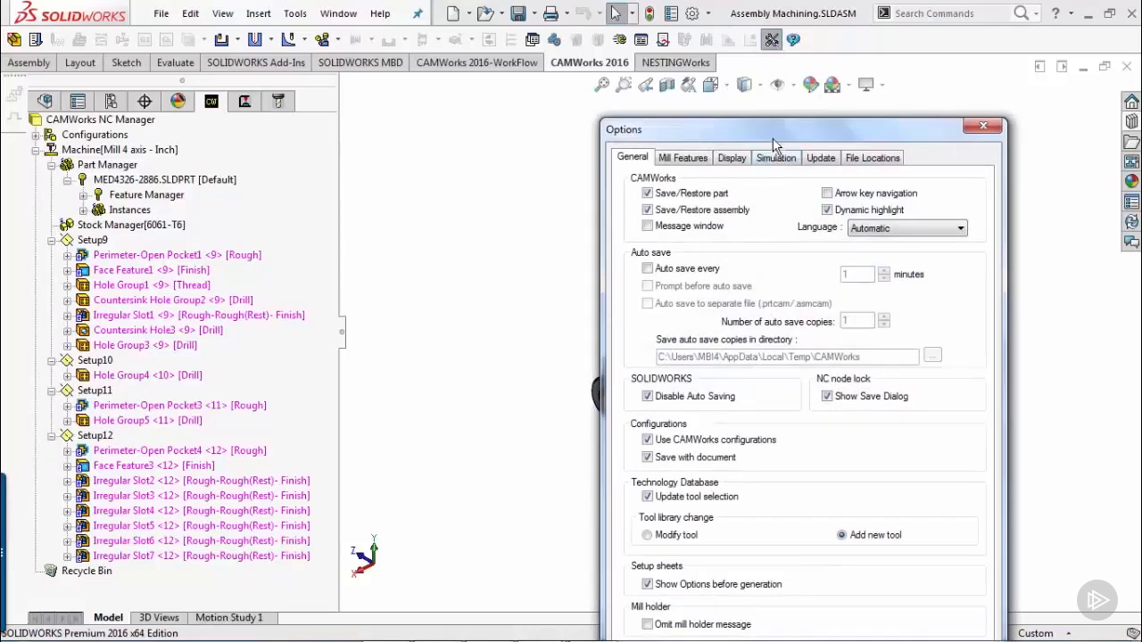
{"action": "left_click_drag", "start_coordinate": [769, 127], "coordinate": [623, 29]}
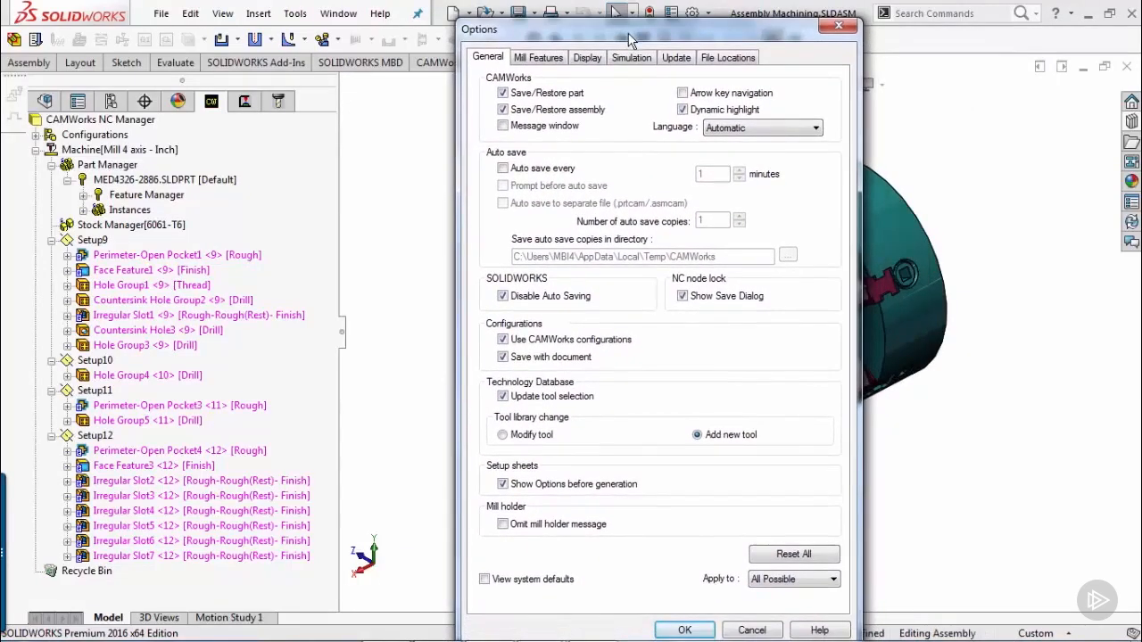
{"action": "left_click", "coordinate": [672, 58]}
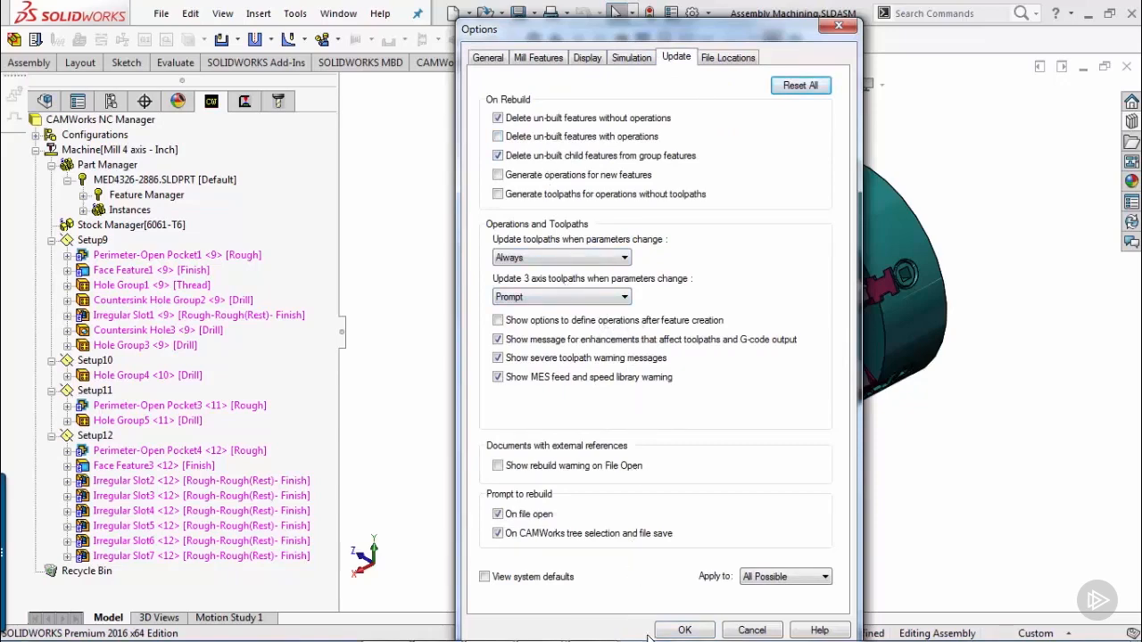
{"action": "left_click", "coordinate": [680, 630]}
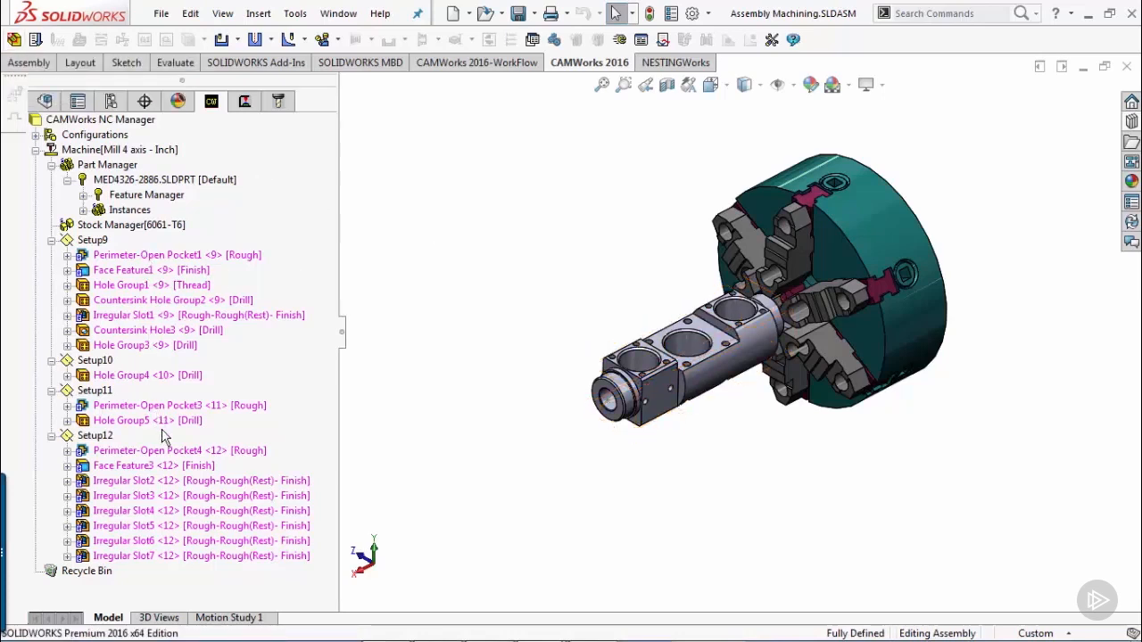
Highlight Setup12, Setup11, Setup10 and Setup9 in turn to examine each setup's origin and tool direction on the part
{"action": "left_click", "coordinate": [103, 437]}
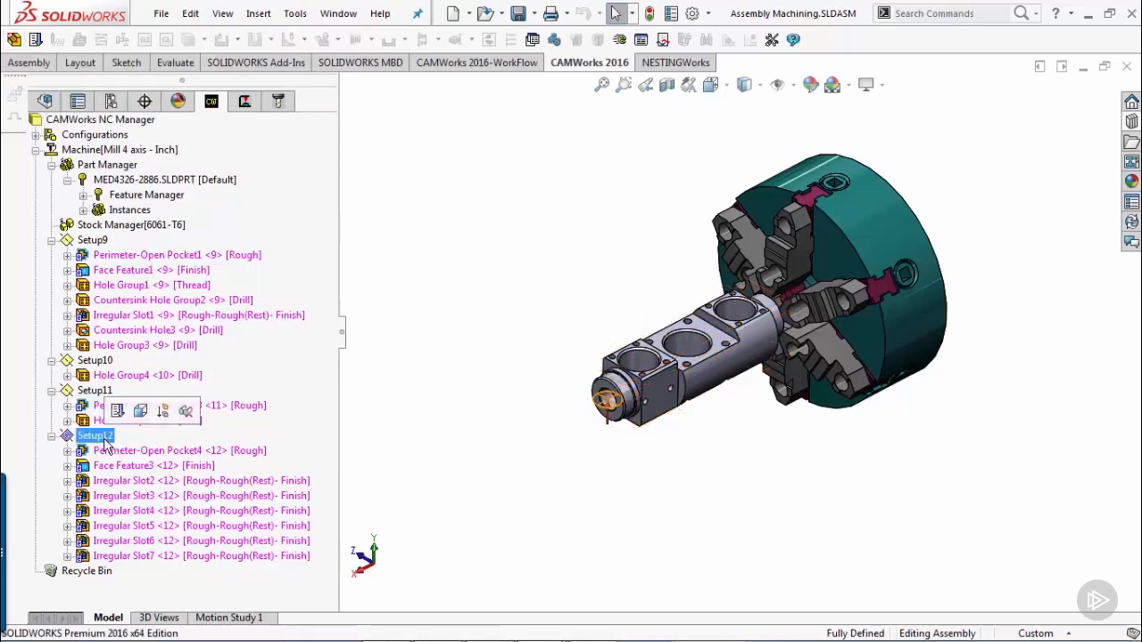
{"action": "left_click", "coordinate": [93, 392]}
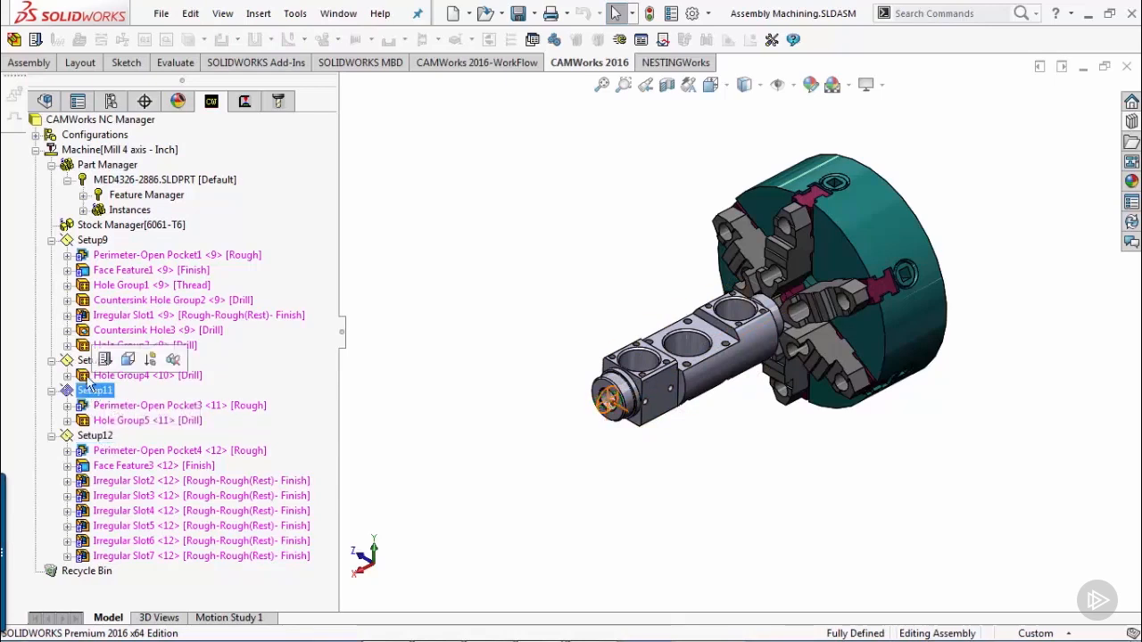
{"action": "left_click", "coordinate": [92, 360]}
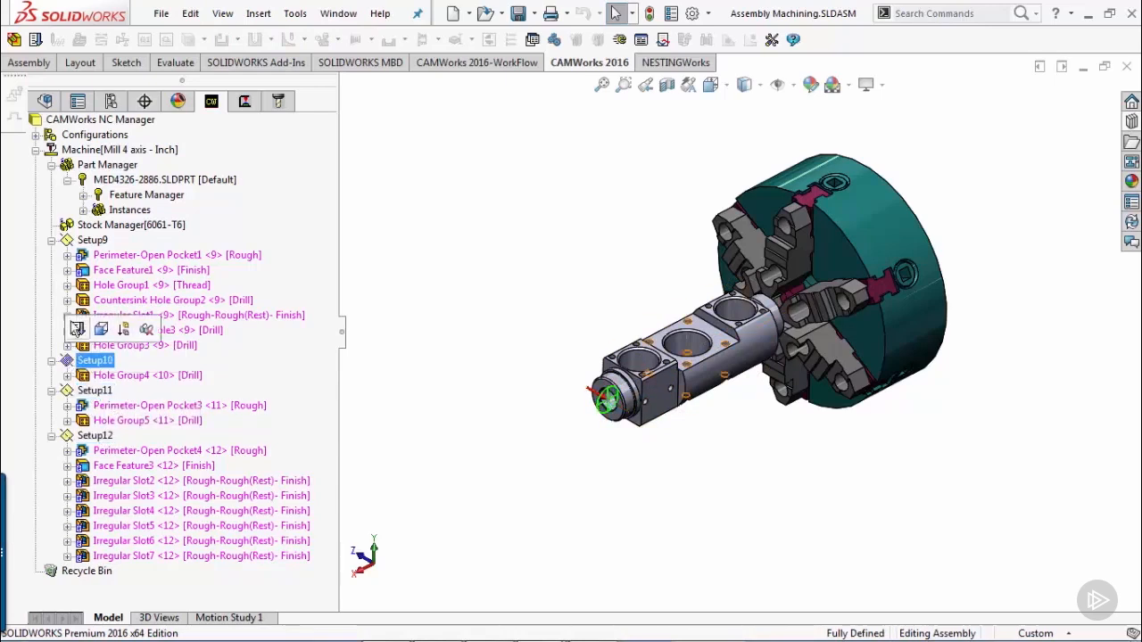
{"action": "left_click", "coordinate": [89, 241]}
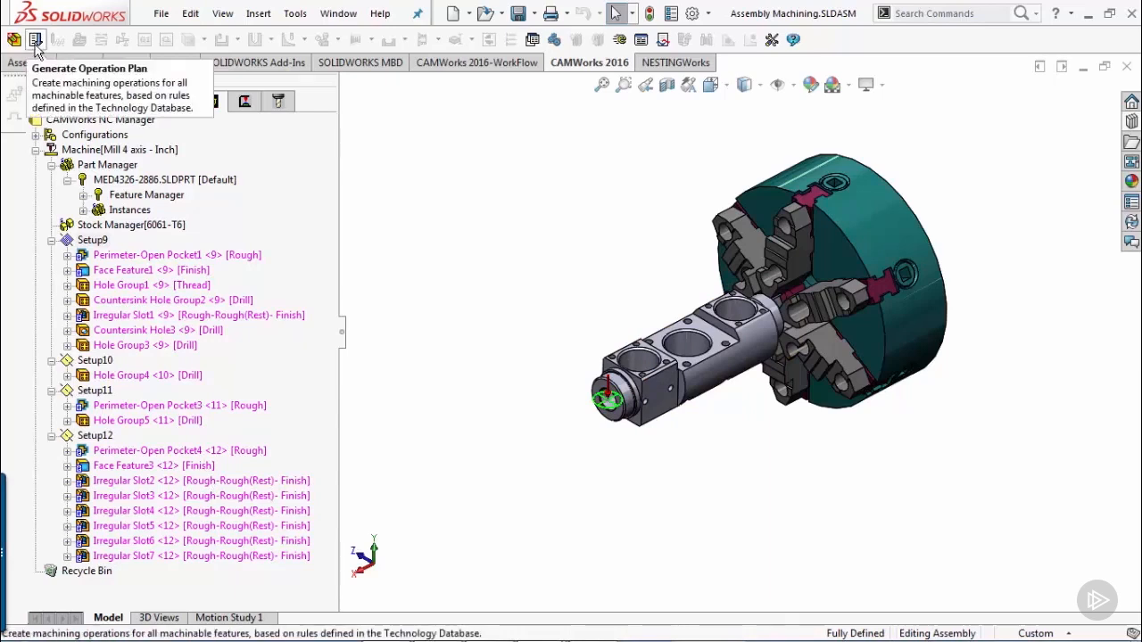
Generate the operation plan for all machinable features from the CAMWorks NC Manager and review the resulting operations
{"action": "right_click", "coordinate": [151, 126]}
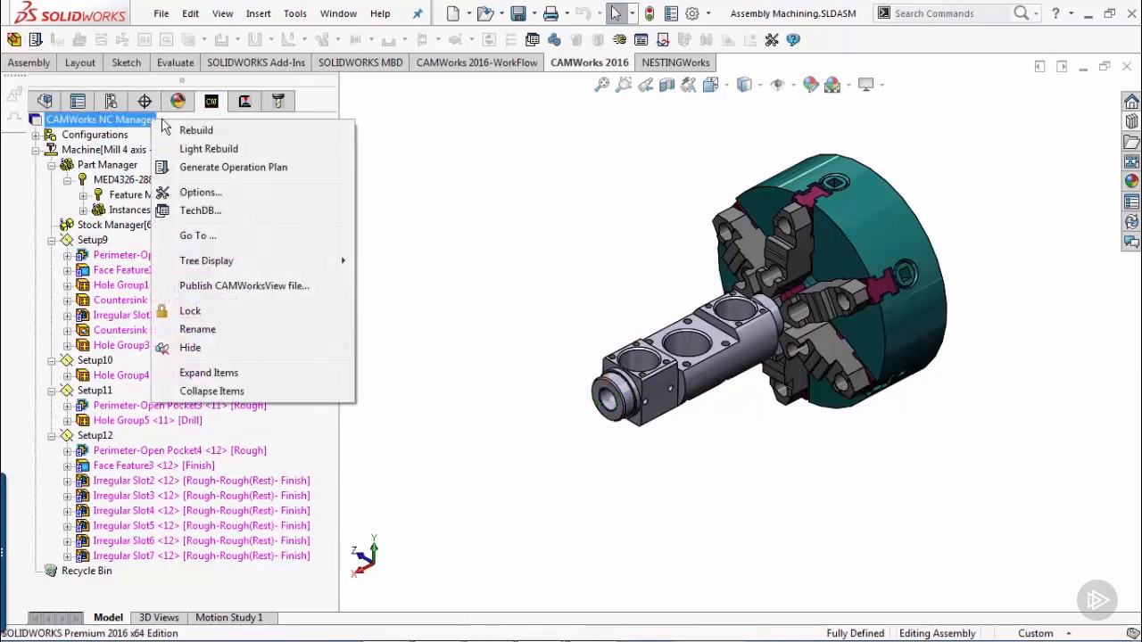
{"action": "left_click", "coordinate": [235, 167]}
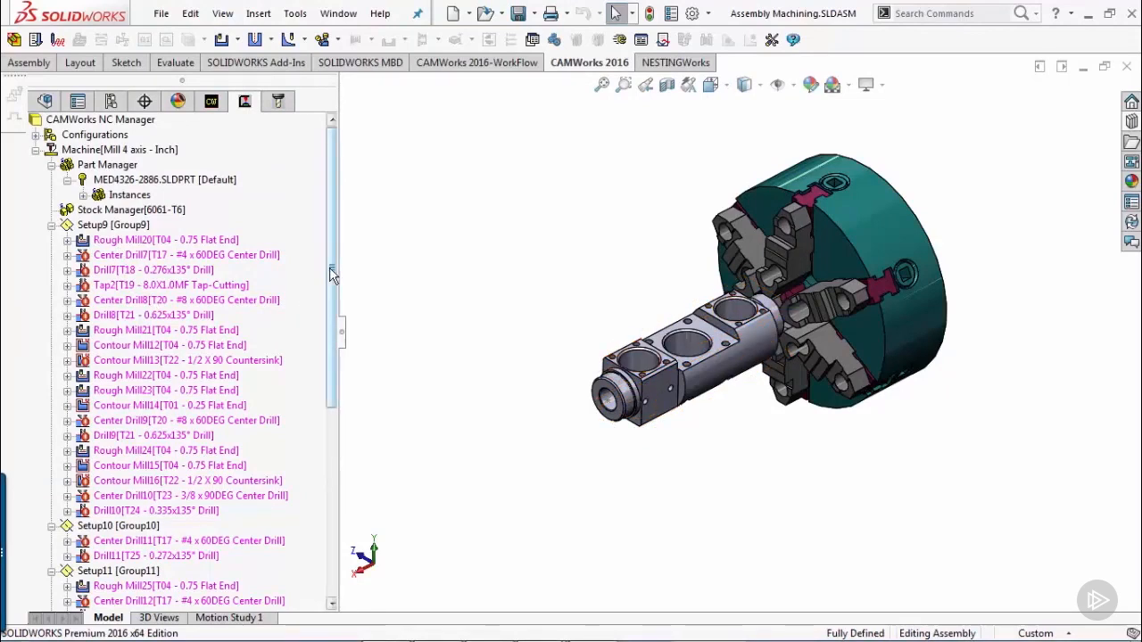
{"action": "scroll", "coordinate": [325, 284], "scroll_direction": "down", "scroll_amount": 1}
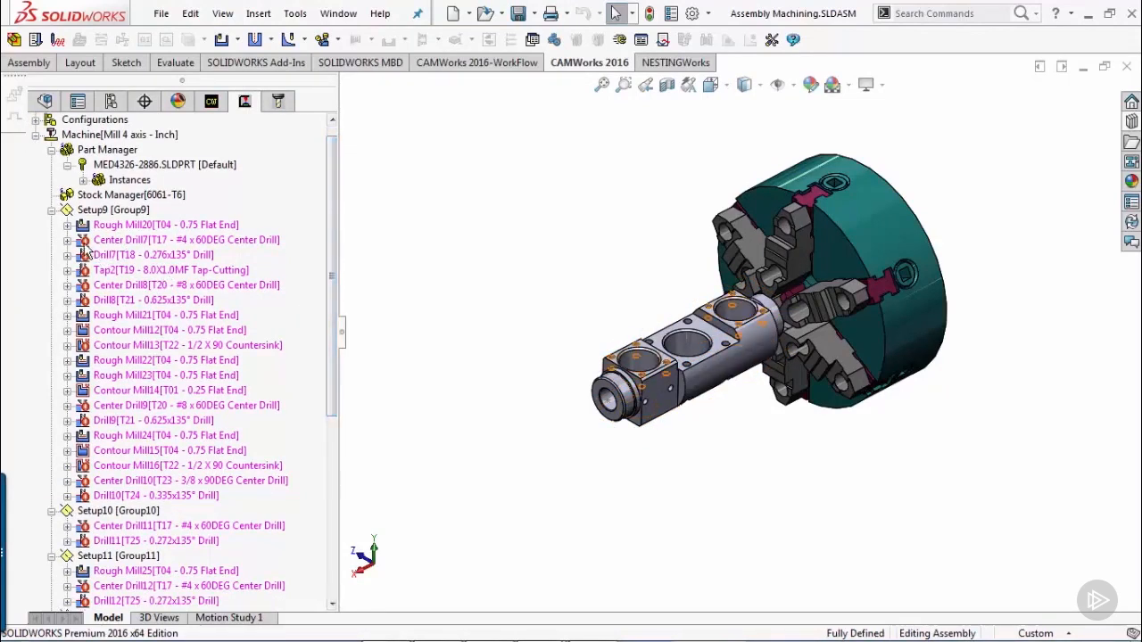